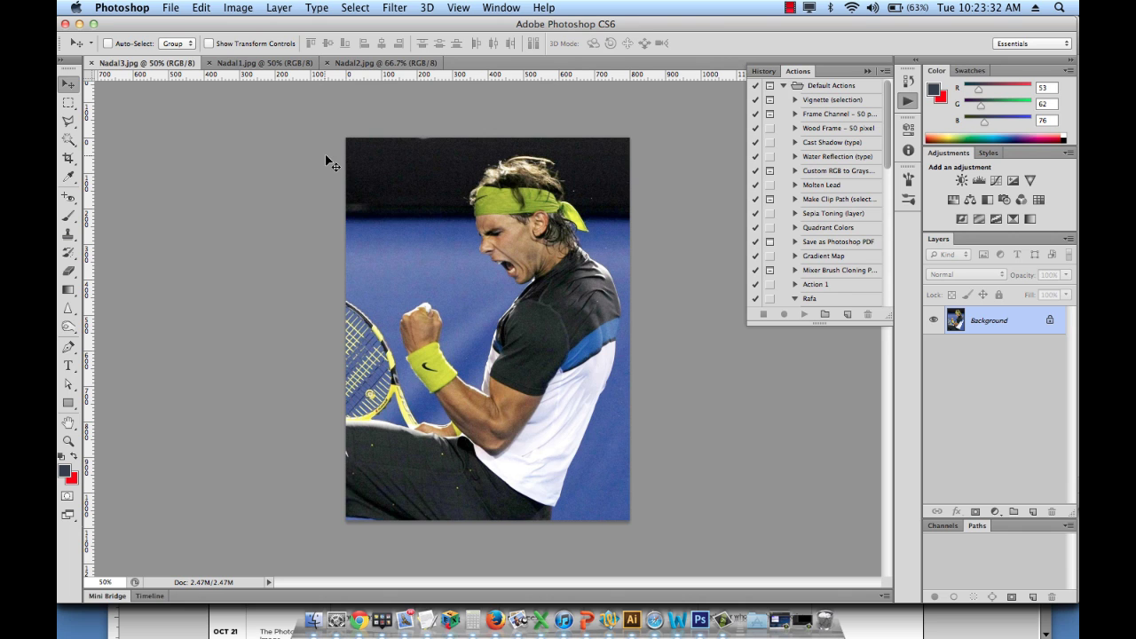
- Look through the open photos Nadal1.jpg and Nadal2.jpg, and return to Nadal3.jpg
{"action": "left_click", "coordinate": [290, 68]}
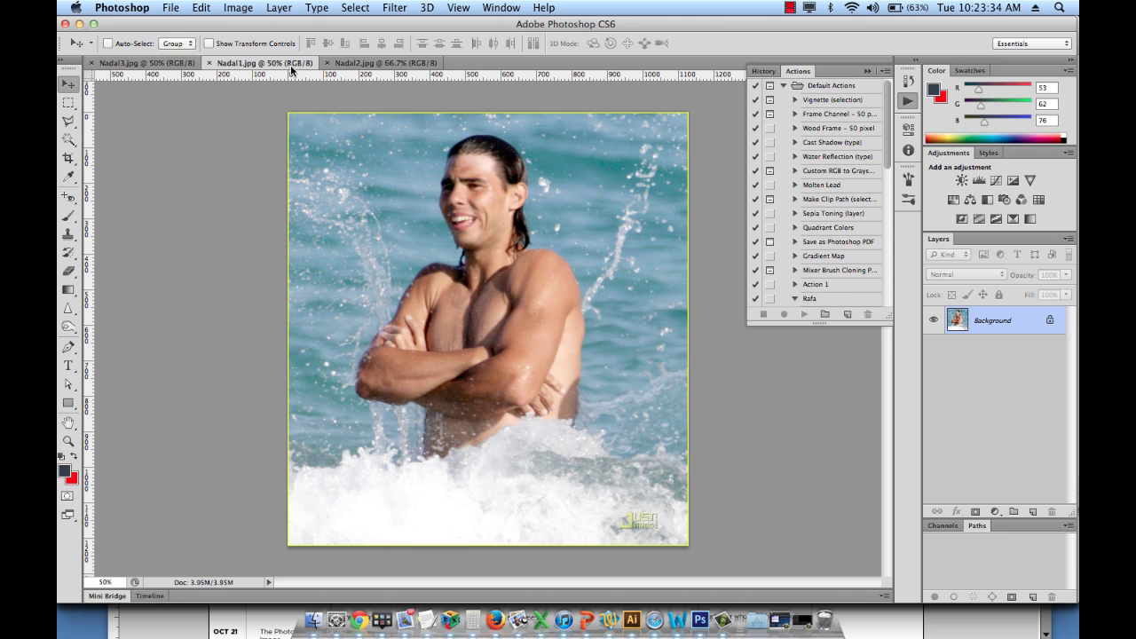
{"action": "left_click", "coordinate": [394, 65]}
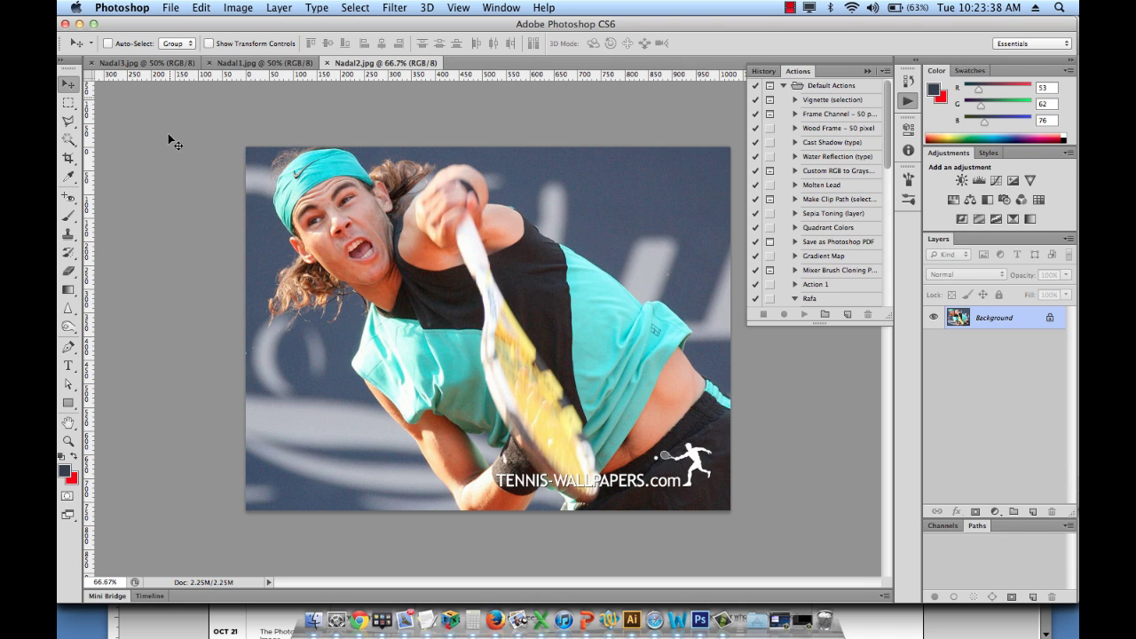
{"action": "left_click", "coordinate": [166, 62]}
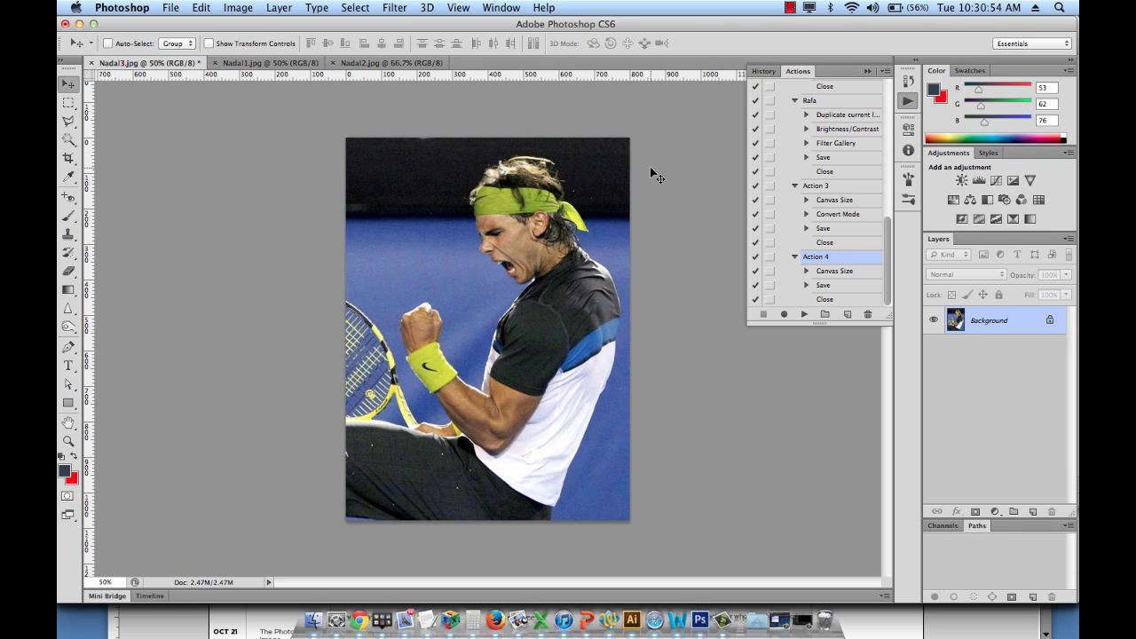
- Create a new action named "Rafael Nadal" in the Default Actions set and start recording it
{"action": "left_click", "coordinate": [890, 74]}
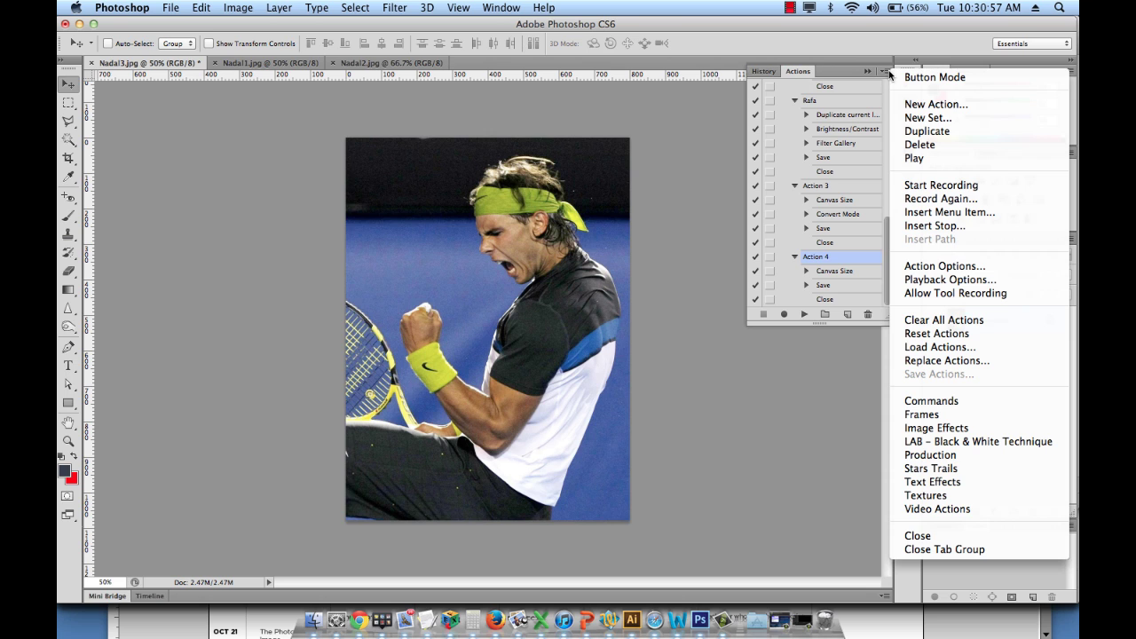
{"action": "left_click", "coordinate": [934, 105]}
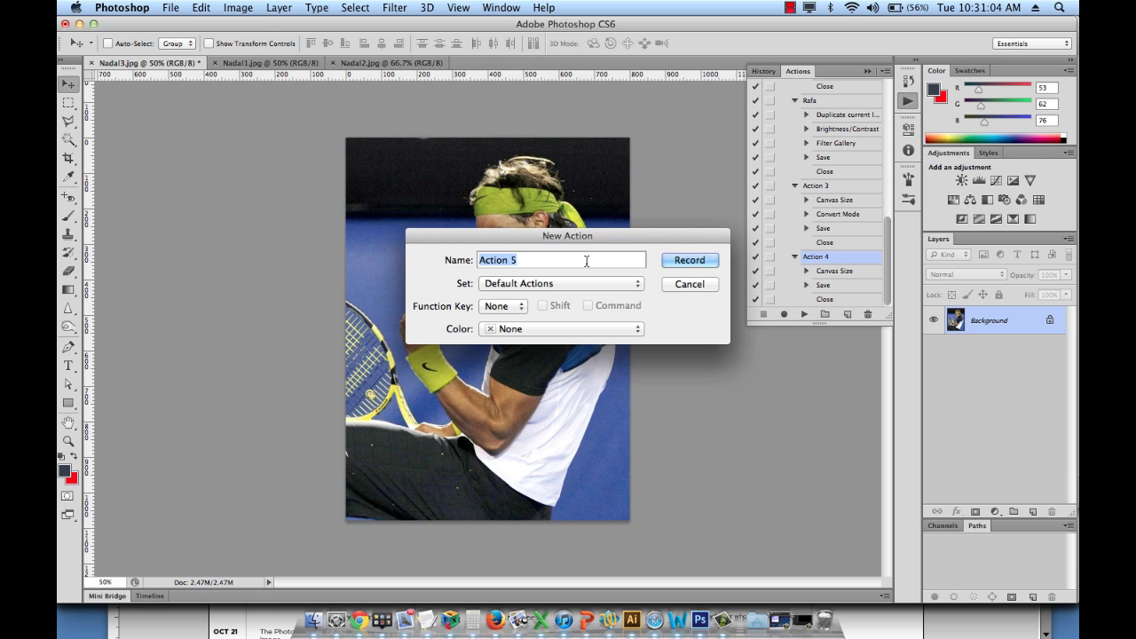
{"action": "type", "text": "Rafael Nadal"}
{"action": "key", "text": "Return"}
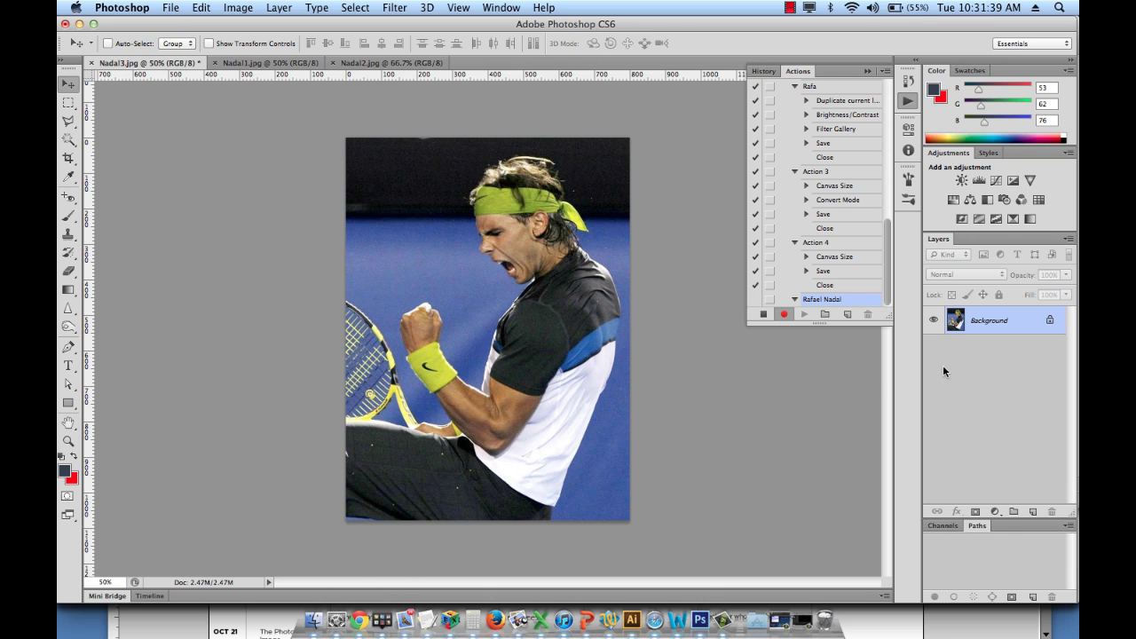
- Duplicate the Background layer and apply Brightness/Contrast to the copy with brightness 27 and contrast 49
{"action": "left_click_drag", "start_coordinate": [1020, 323], "coordinate": [1030, 511]}
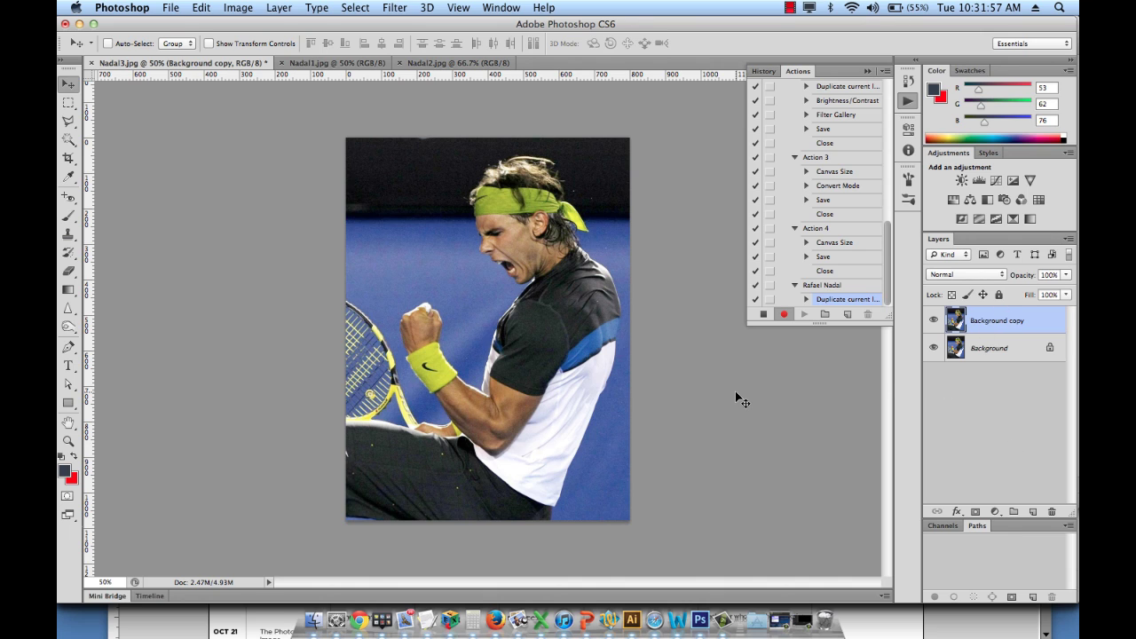
{"action": "left_click", "coordinate": [238, 7]}
{"action": "mouse_move", "coordinate": [245, 58]}
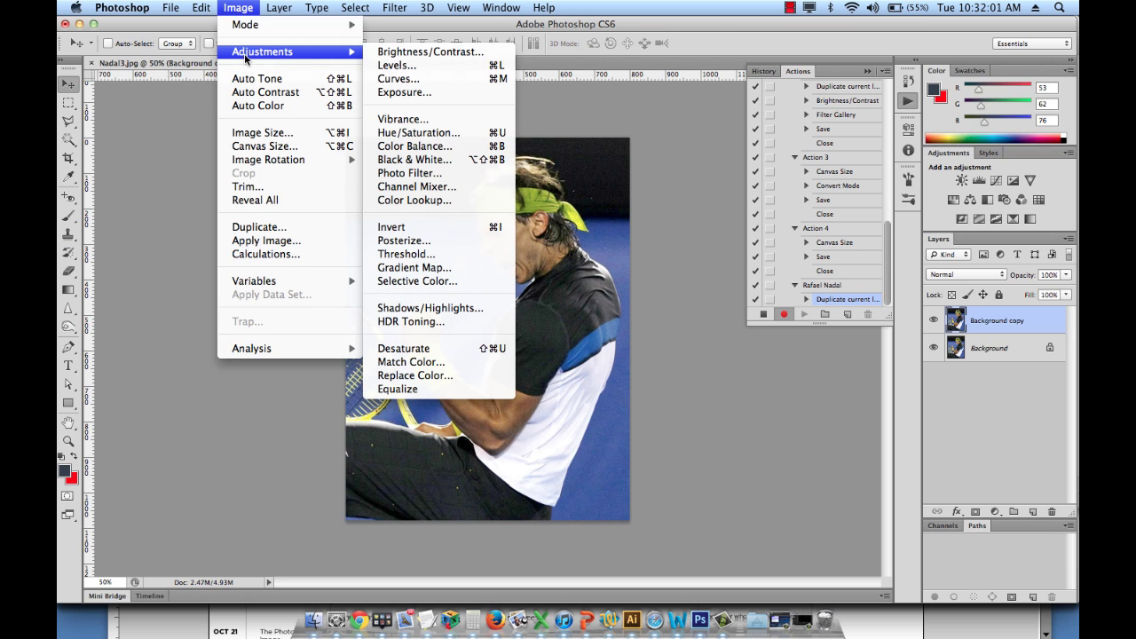
{"action": "left_click", "coordinate": [426, 52]}
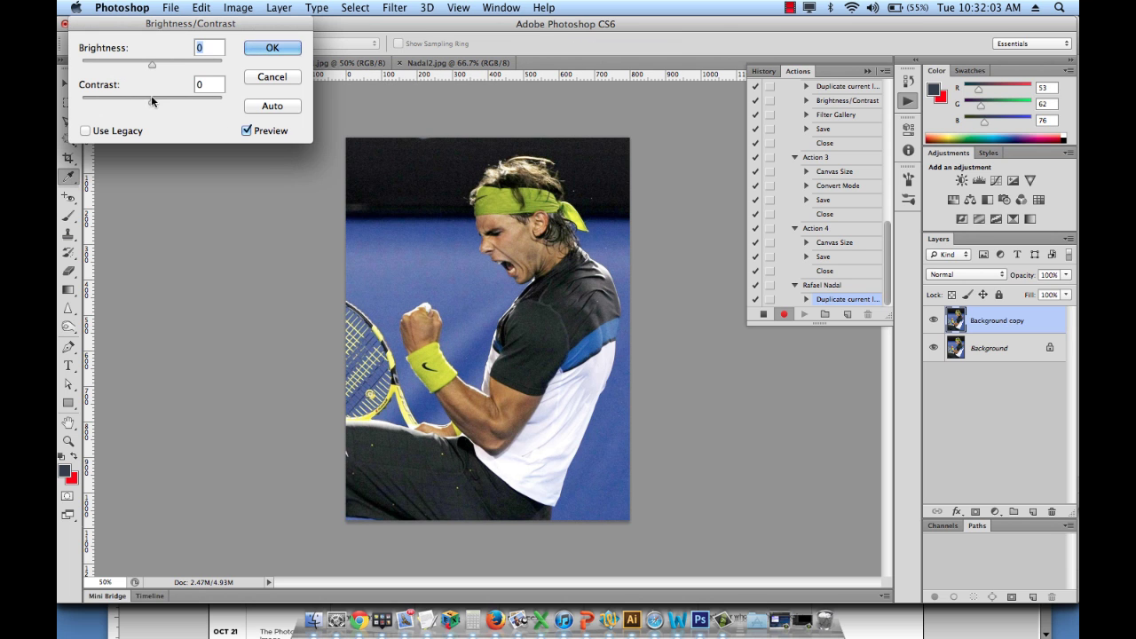
{"action": "left_click_drag", "start_coordinate": [156, 102], "coordinate": [188, 108]}
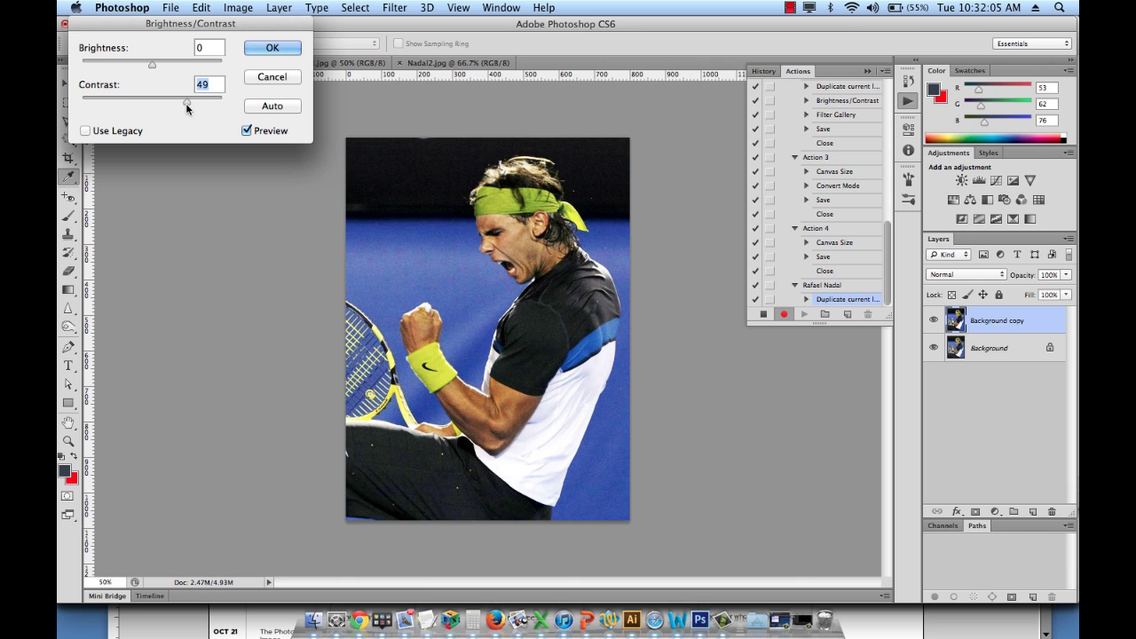
{"action": "left_click_drag", "start_coordinate": [149, 64], "coordinate": [152, 67]}
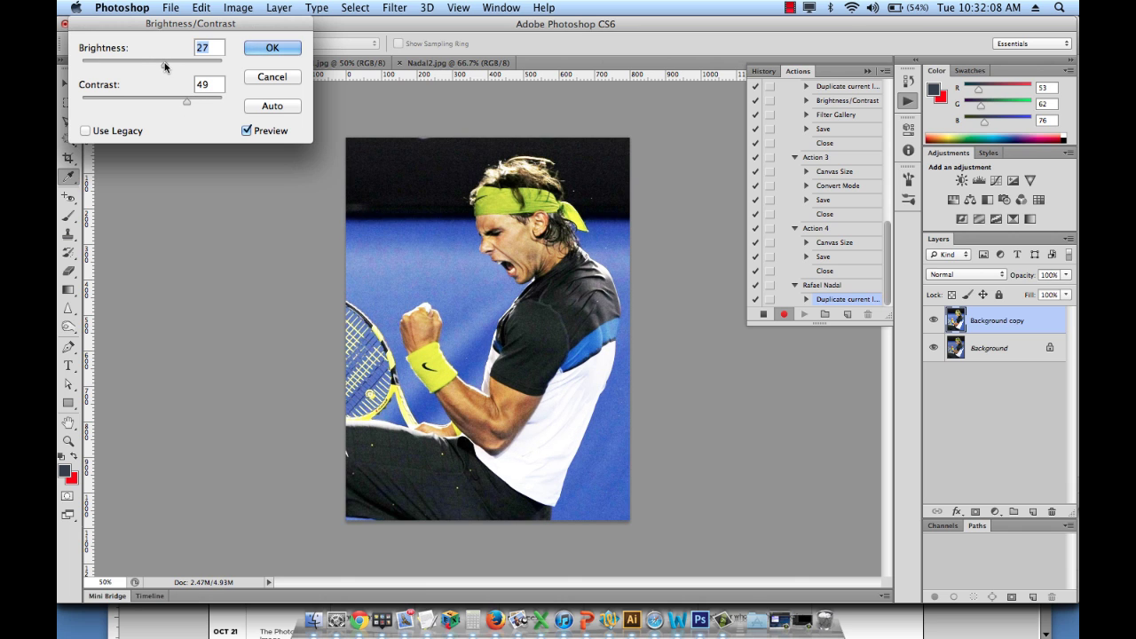
{"action": "left_click", "coordinate": [251, 50]}
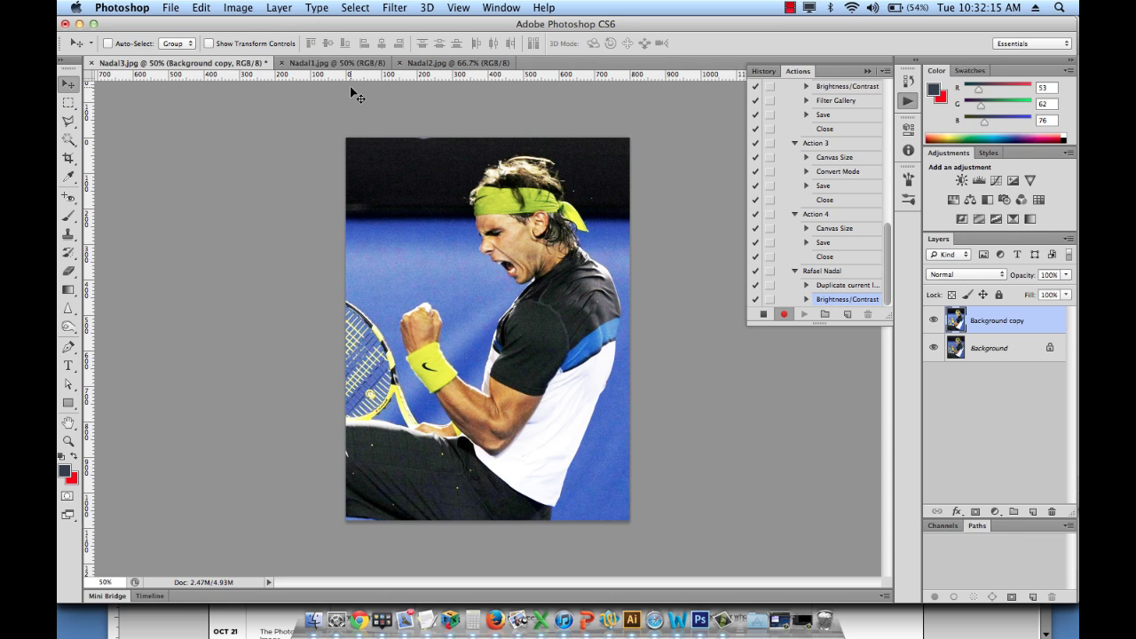
- Apply a Vibrance adjustment to the copied layer with vibrance +45 and saturation +23
{"action": "left_click", "coordinate": [240, 8]}
{"action": "mouse_move", "coordinate": [249, 53]}
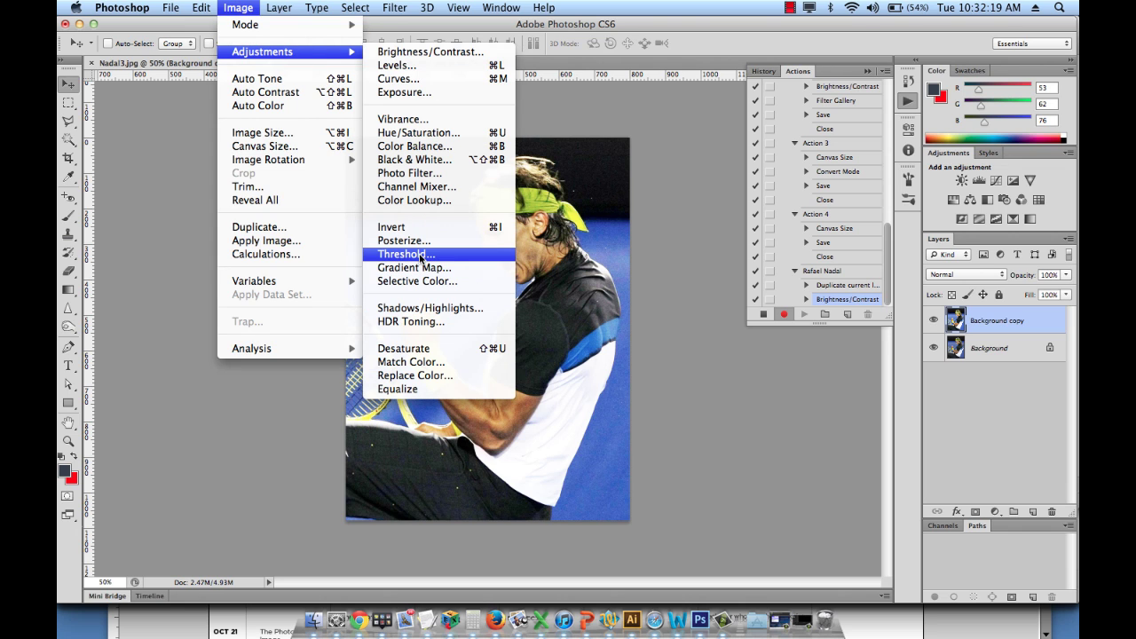
{"action": "left_click", "coordinate": [409, 121]}
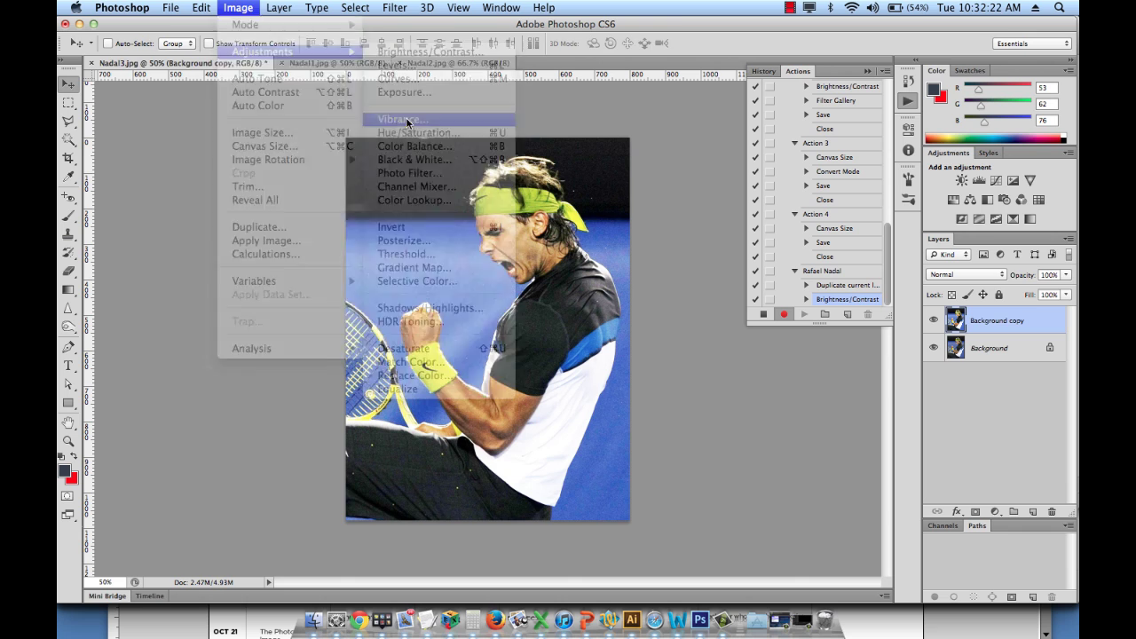
{"action": "left_click_drag", "start_coordinate": [190, 67], "coordinate": [219, 68]}
{"action": "left_click_drag", "start_coordinate": [187, 112], "coordinate": [204, 116]}
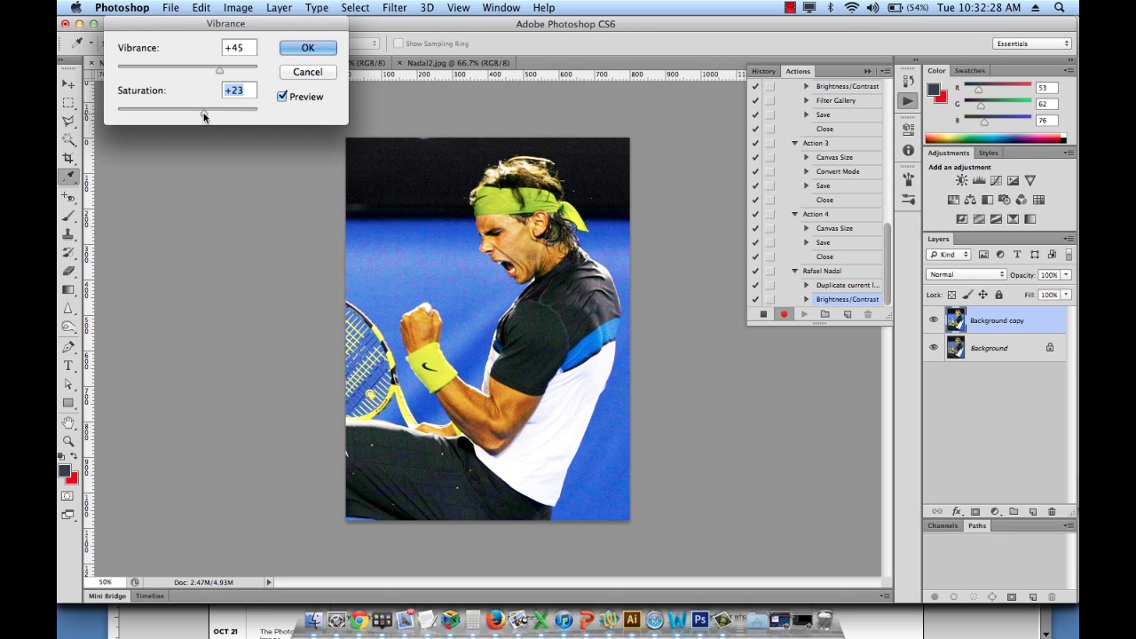
{"action": "left_click", "coordinate": [308, 49]}
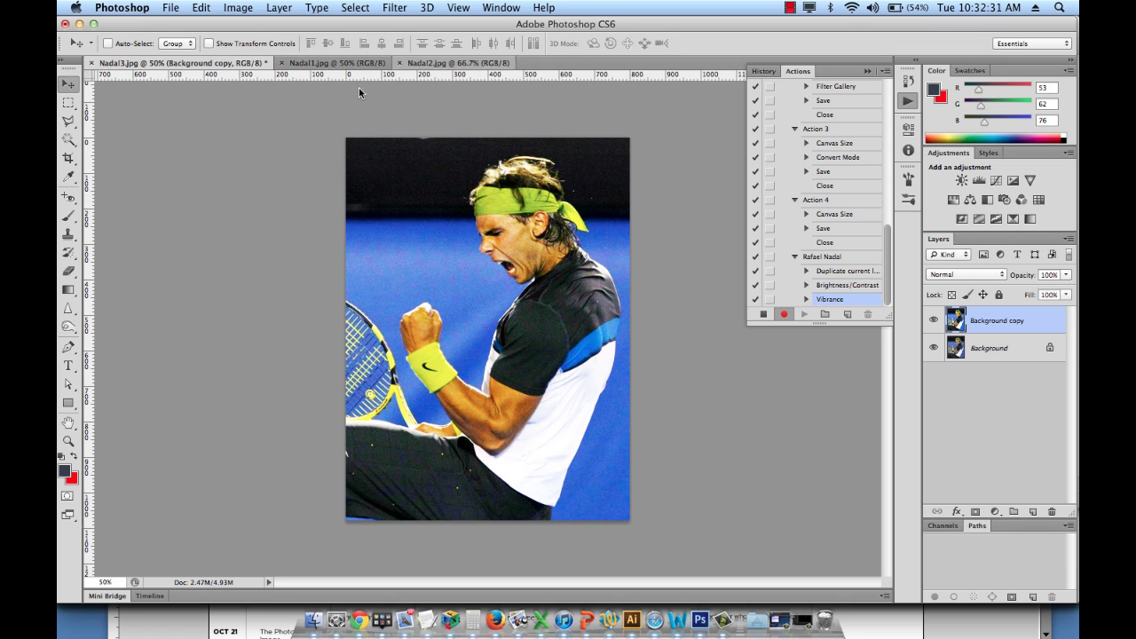
- Apply the Rough Pastels artistic filter from the Filter Gallery to the copied layer, with stroke length 2, stroke detail 3 and Canvas texture
{"action": "left_click", "coordinate": [400, 7]}
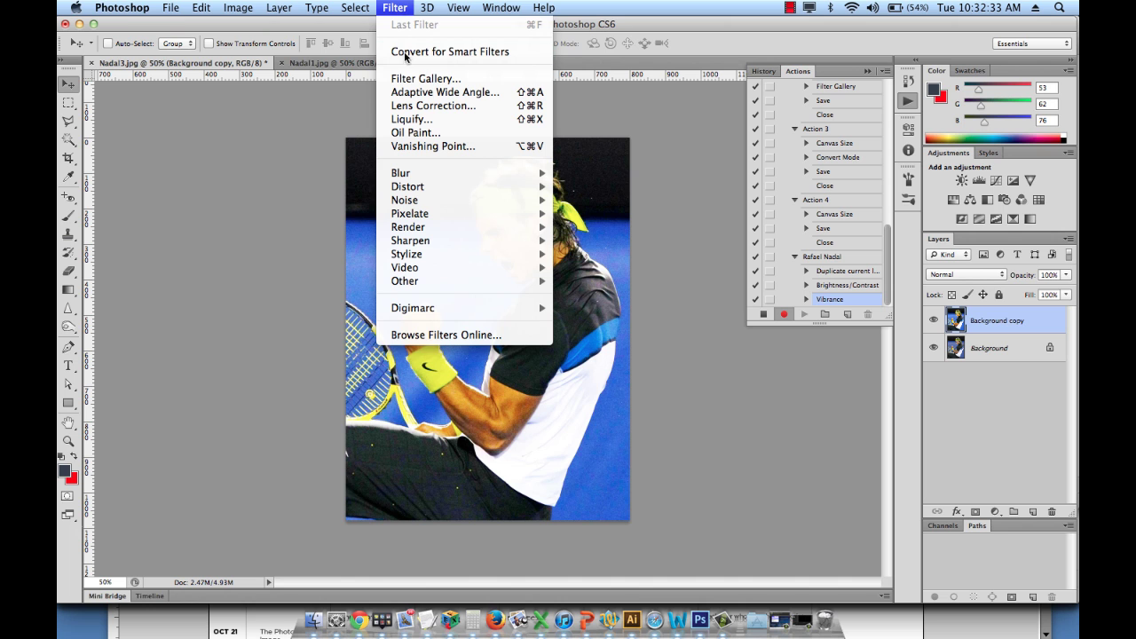
{"action": "left_click", "coordinate": [407, 79]}
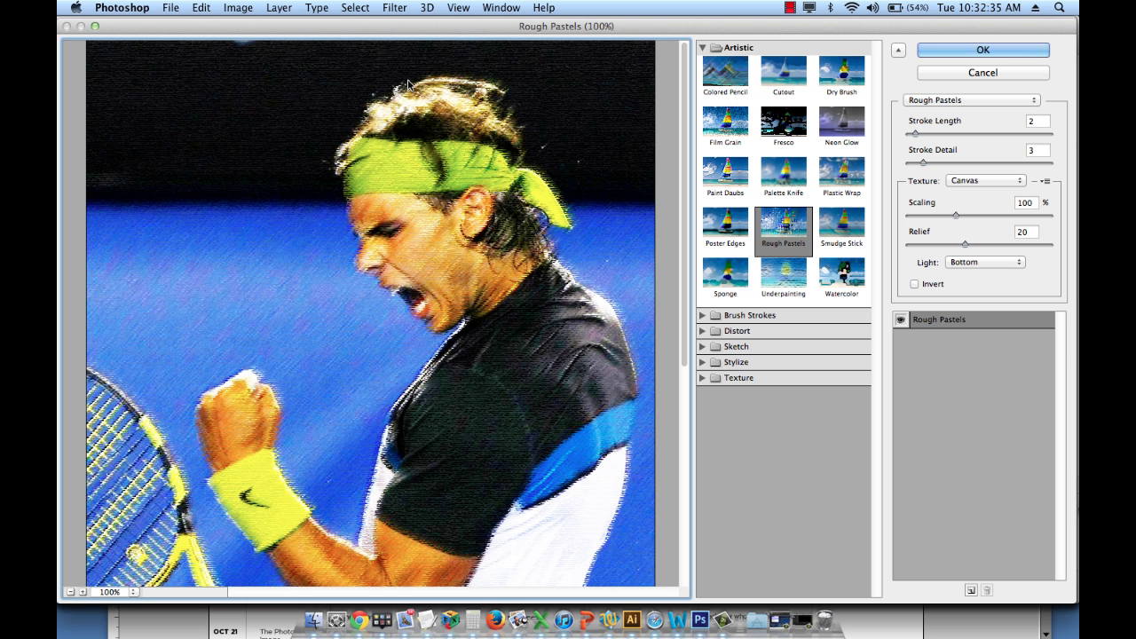
{"action": "left_click", "coordinate": [735, 83]}
{"action": "left_click", "coordinate": [732, 182]}
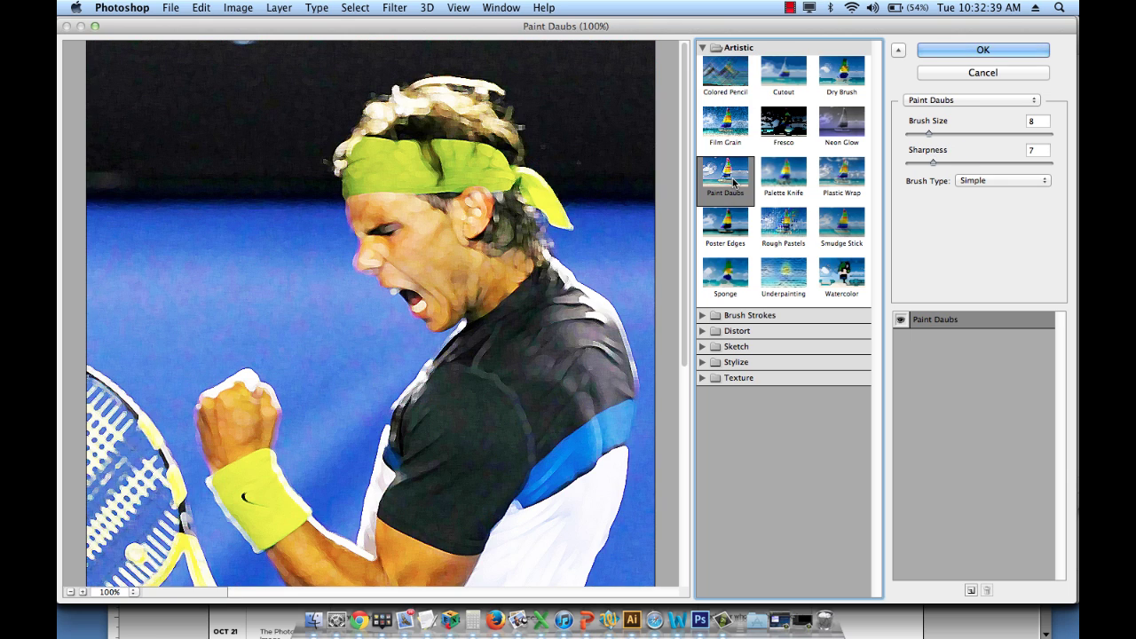
{"action": "left_click", "coordinate": [787, 238]}
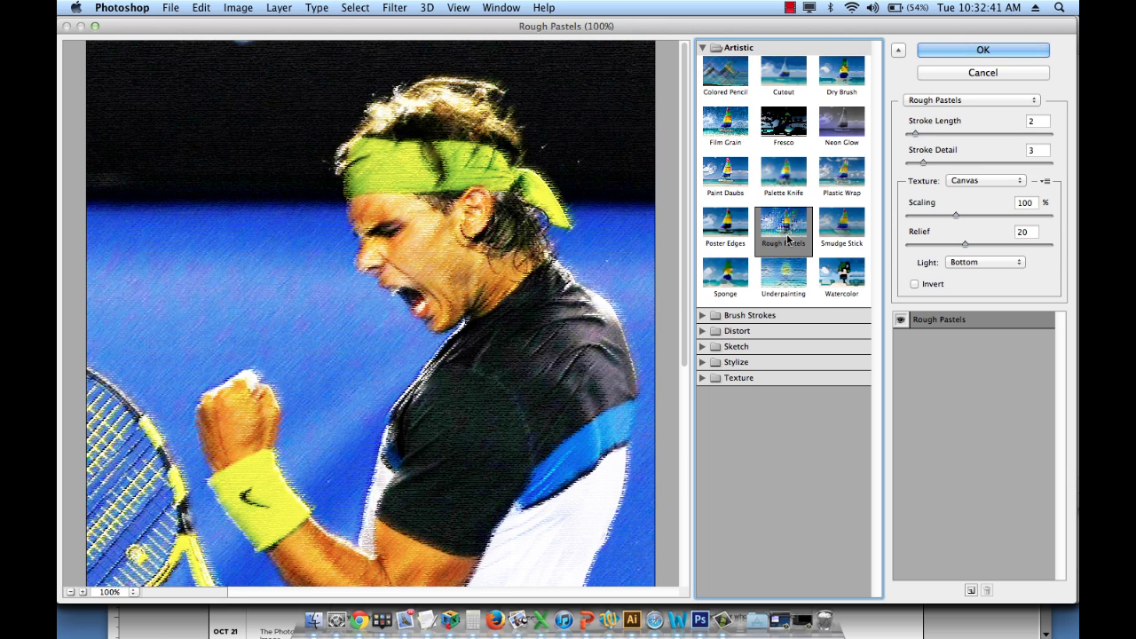
{"action": "left_click", "coordinate": [966, 49]}
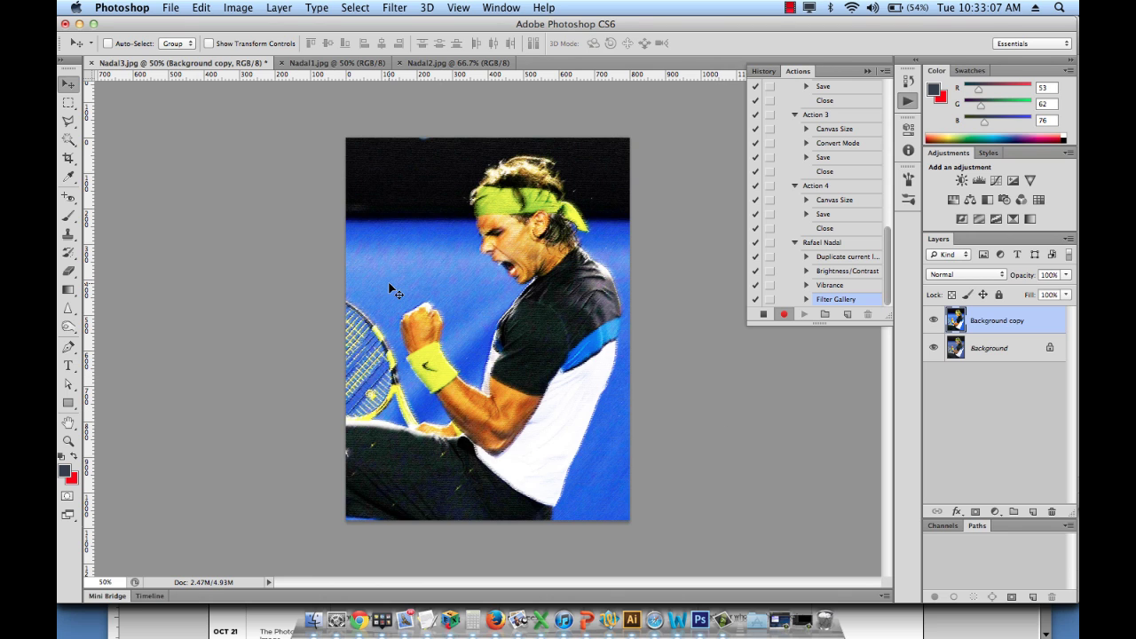
- Save the image as Nadal3.psd in Photoshop format with layers, in the 01 Actions folder
{"action": "left_click", "coordinate": [173, 8]}
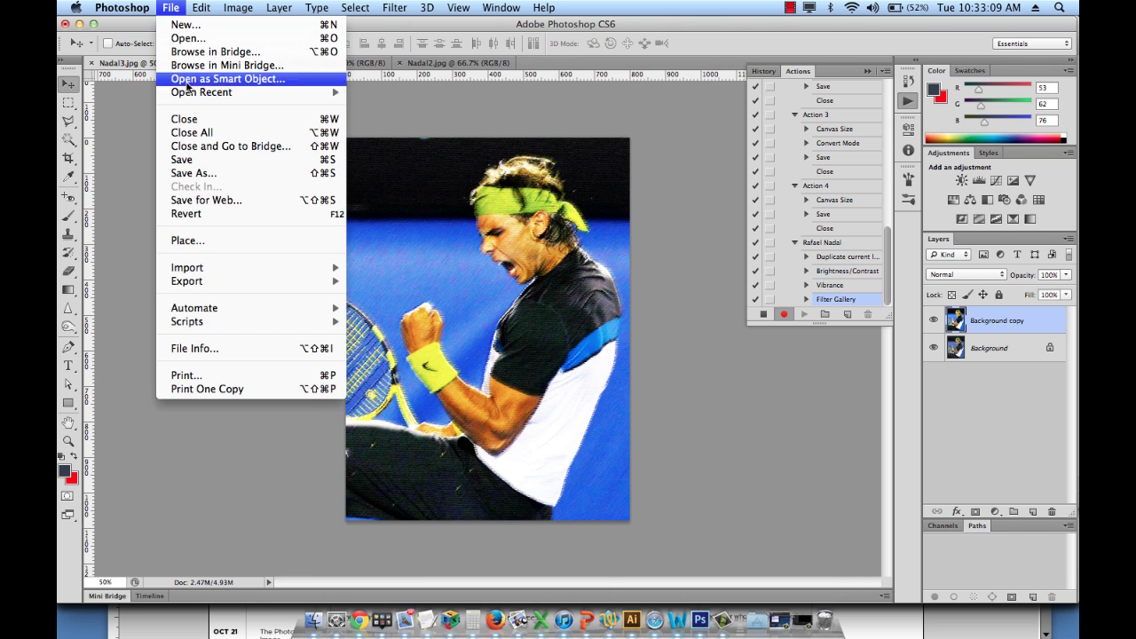
{"action": "left_click", "coordinate": [191, 174]}
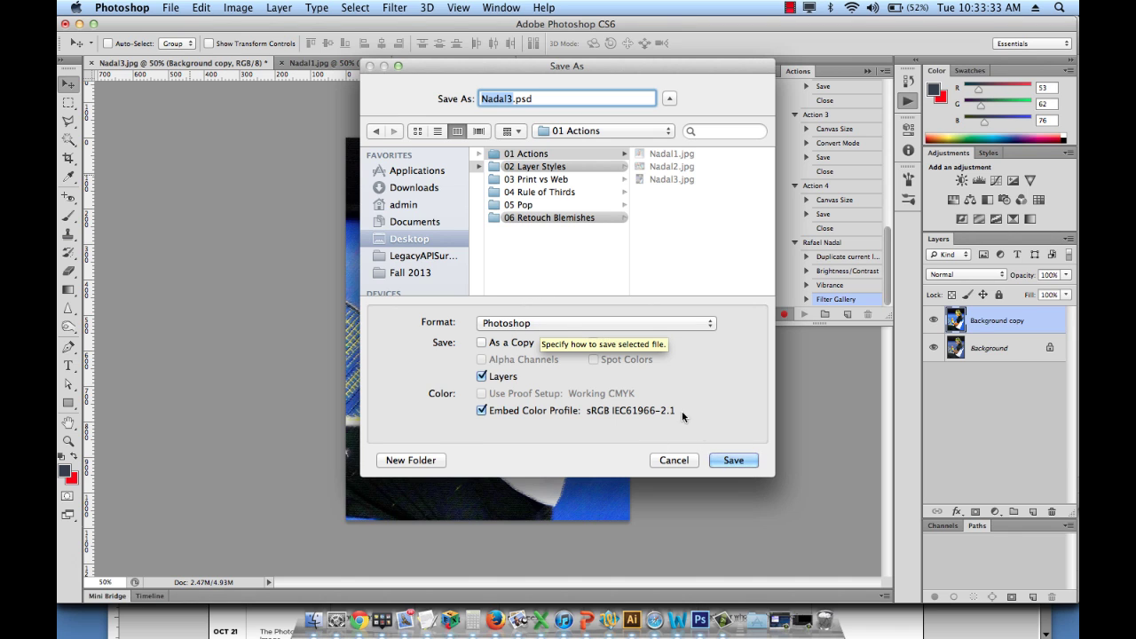
{"action": "left_click", "coordinate": [743, 458]}
{"action": "left_click", "coordinate": [725, 253]}
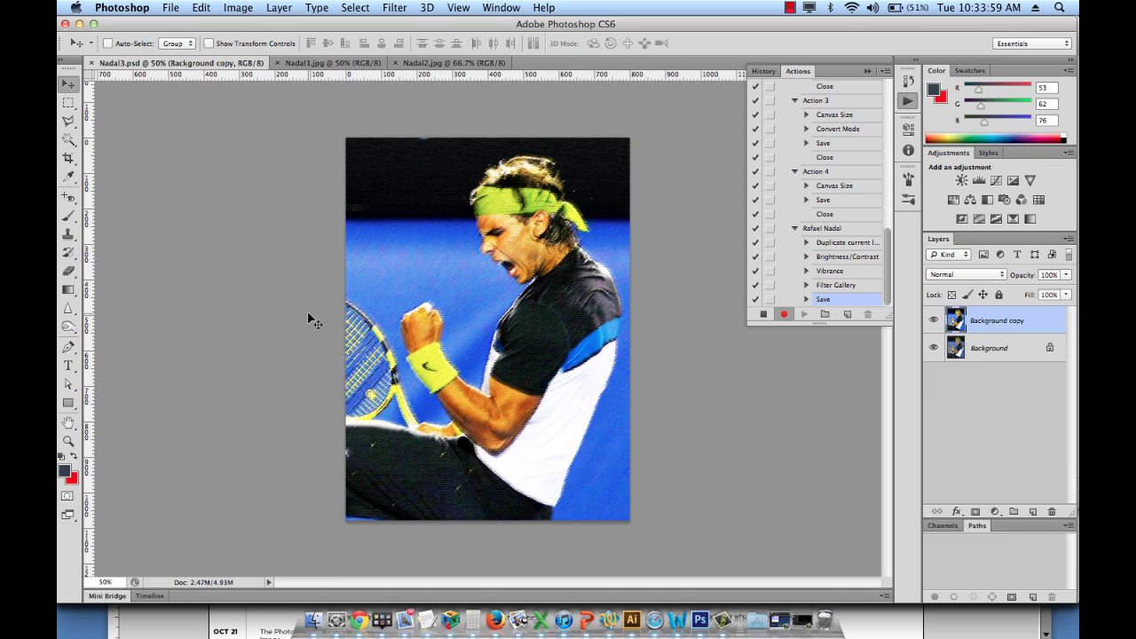
- Close the Nadal3.psd document and stop recording the action
{"action": "left_click", "coordinate": [171, 7]}
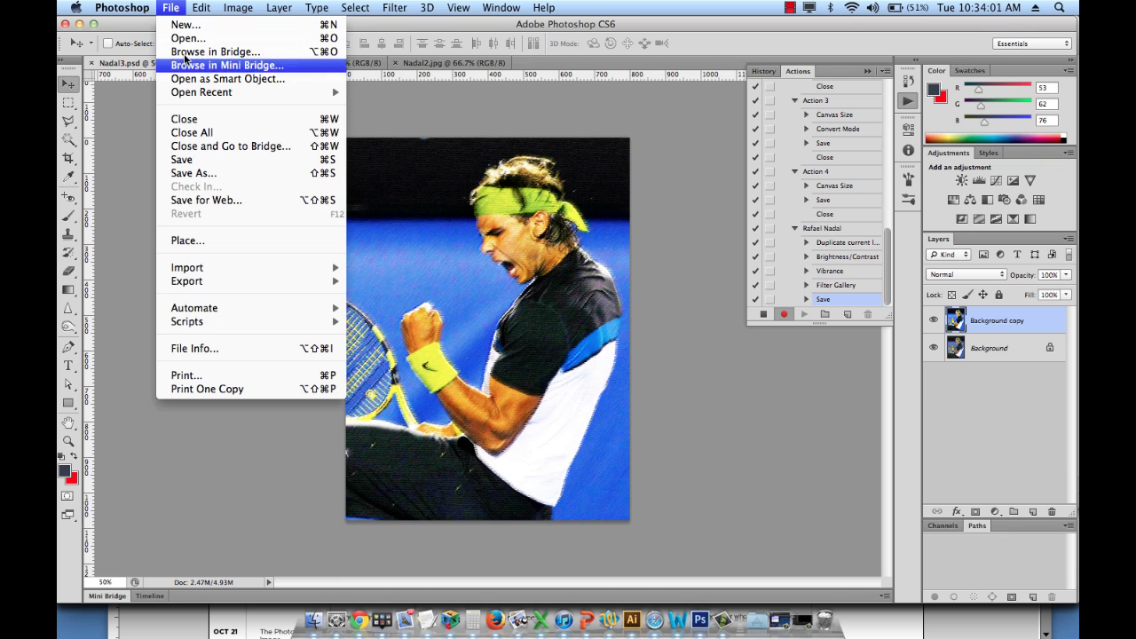
{"action": "left_click", "coordinate": [195, 119]}
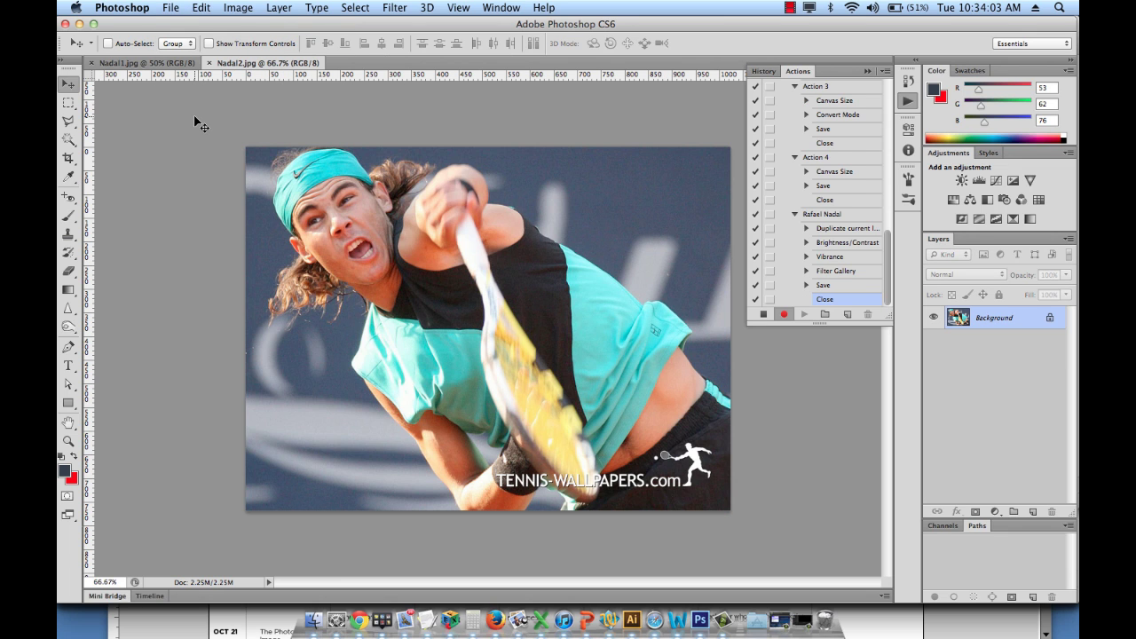
{"action": "left_click", "coordinate": [763, 316]}
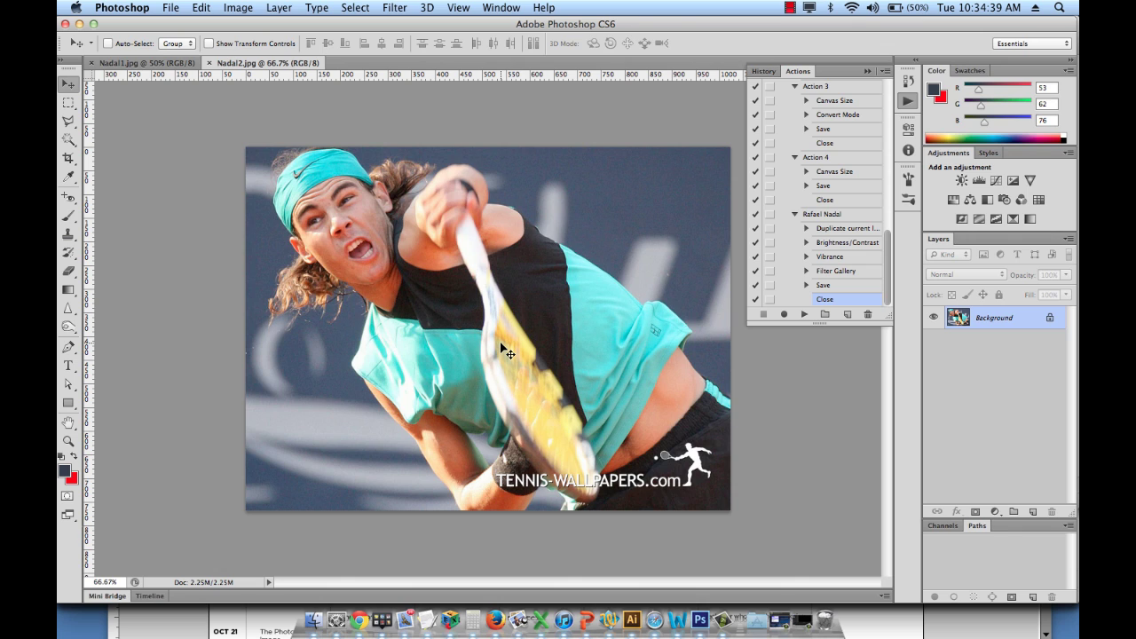
- Play the Rafael Nadal action on Nadal2.jpg and on Nadal1.jpg
{"action": "left_click", "coordinate": [147, 64]}
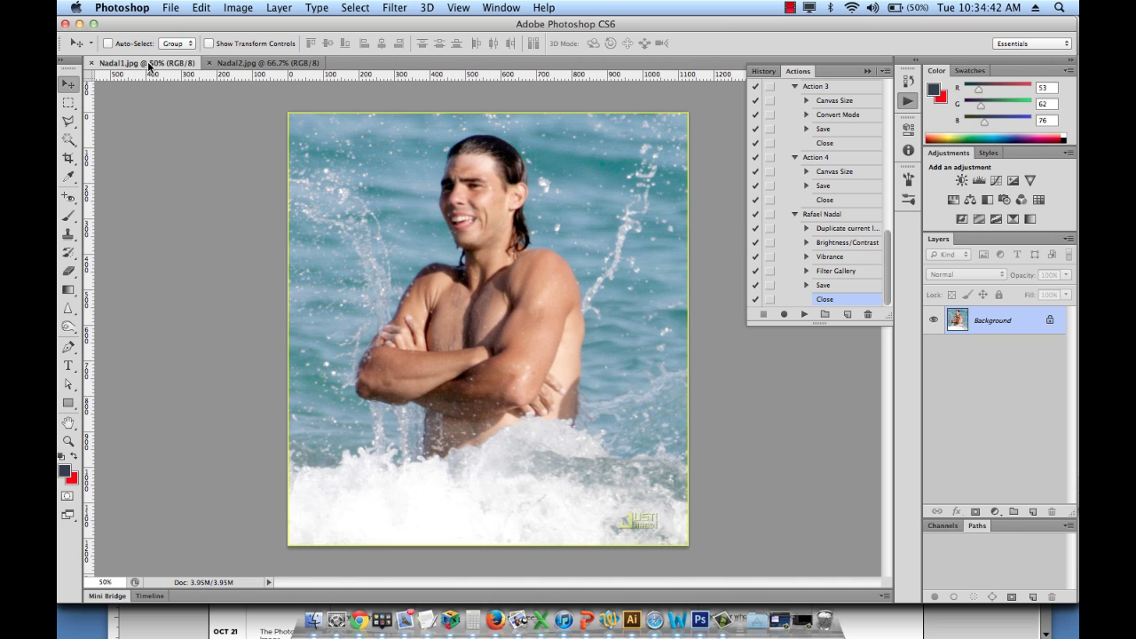
{"action": "left_click", "coordinate": [256, 64]}
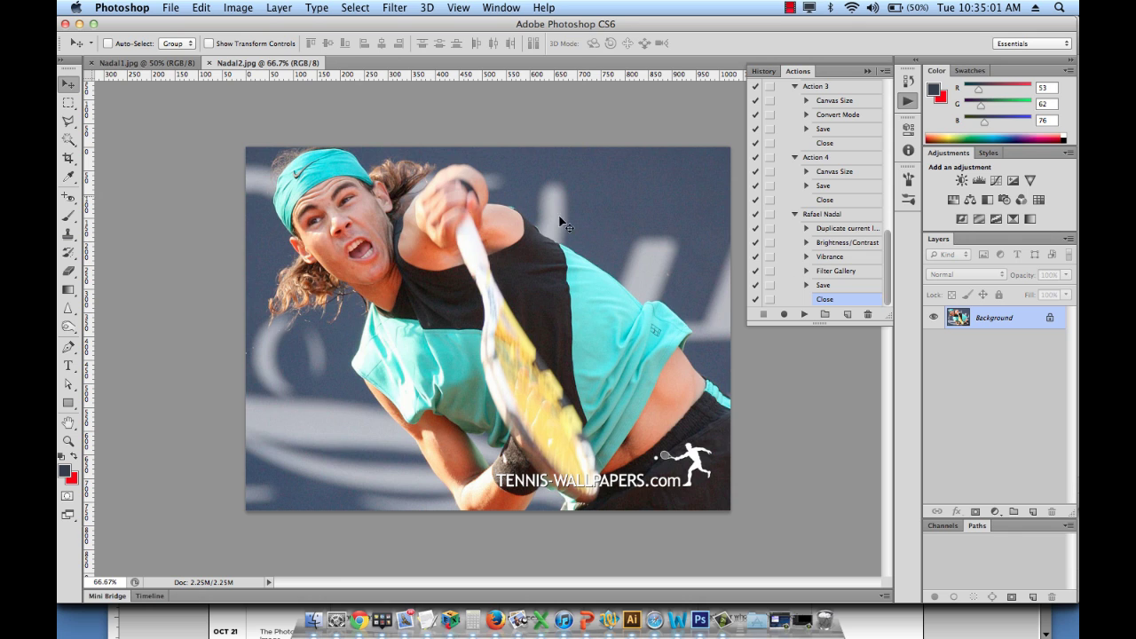
{"action": "left_click", "coordinate": [841, 215]}
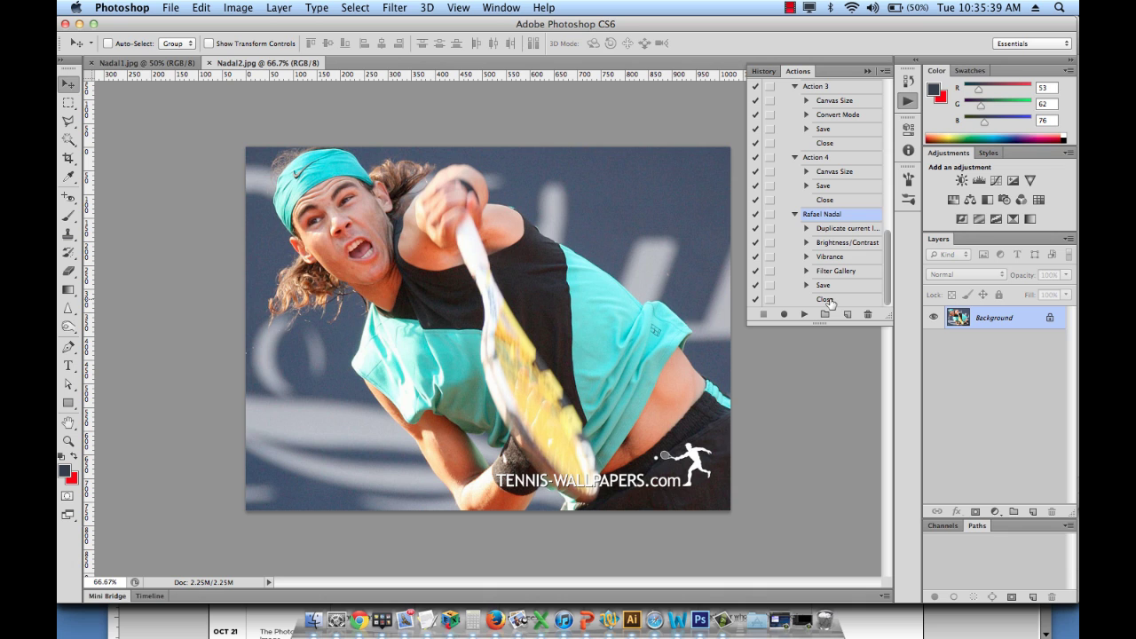
{"action": "left_click", "coordinate": [805, 316]}
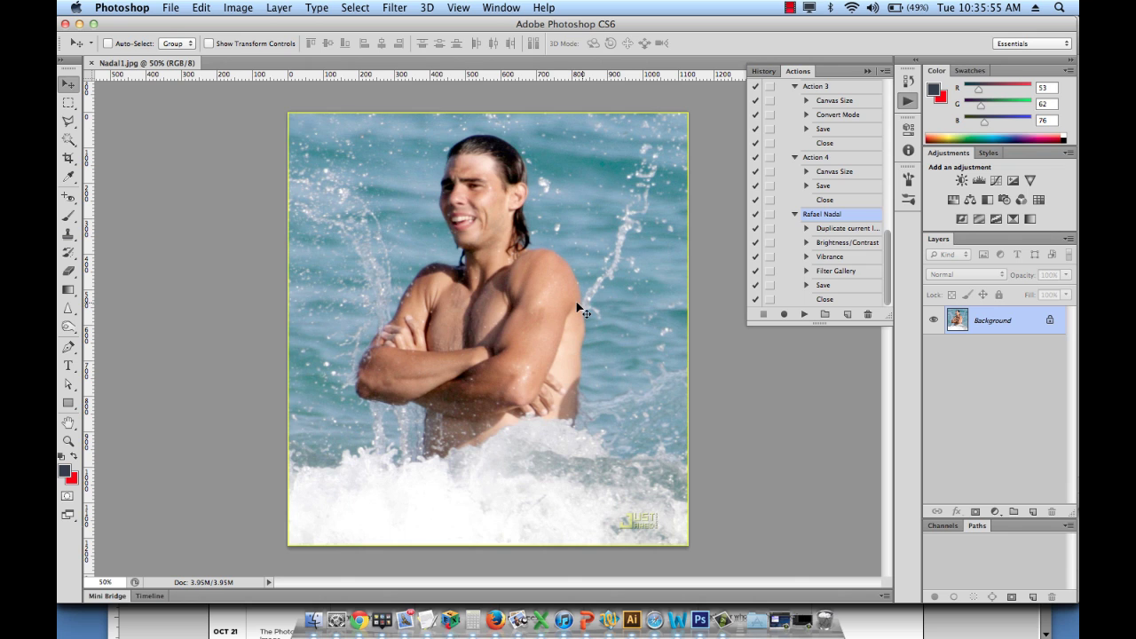
{"action": "left_click", "coordinate": [805, 314]}
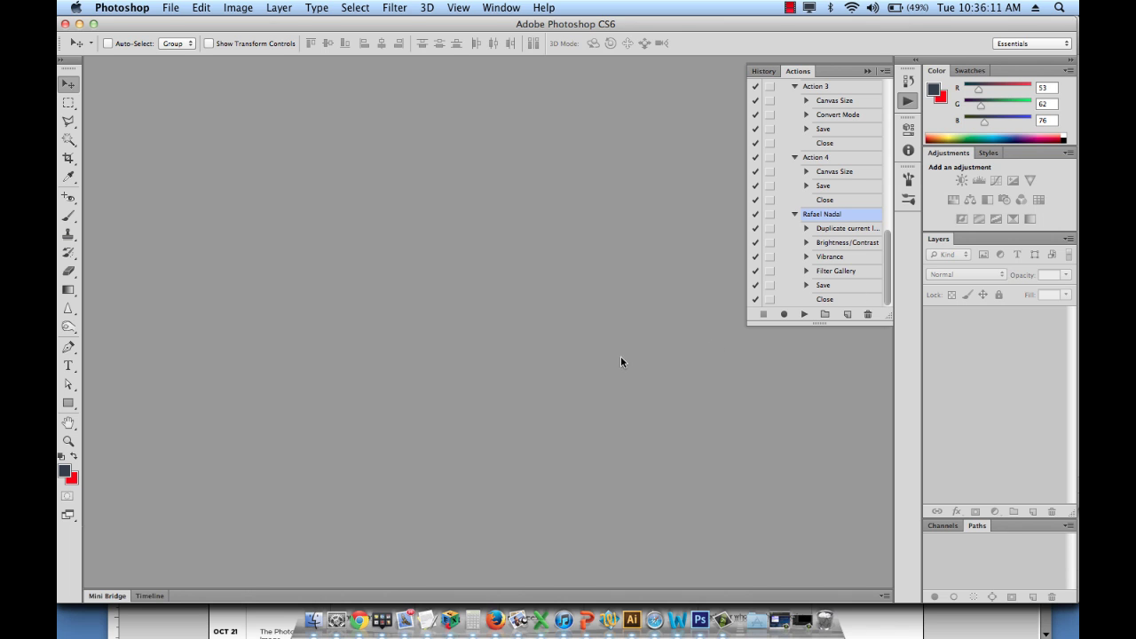
- Switch to Finder, open Nadal1.psd and Nadal2.psd from the 01 Actions folder in Photoshop, and view both images
{"action": "left_click", "coordinate": [315, 619]}
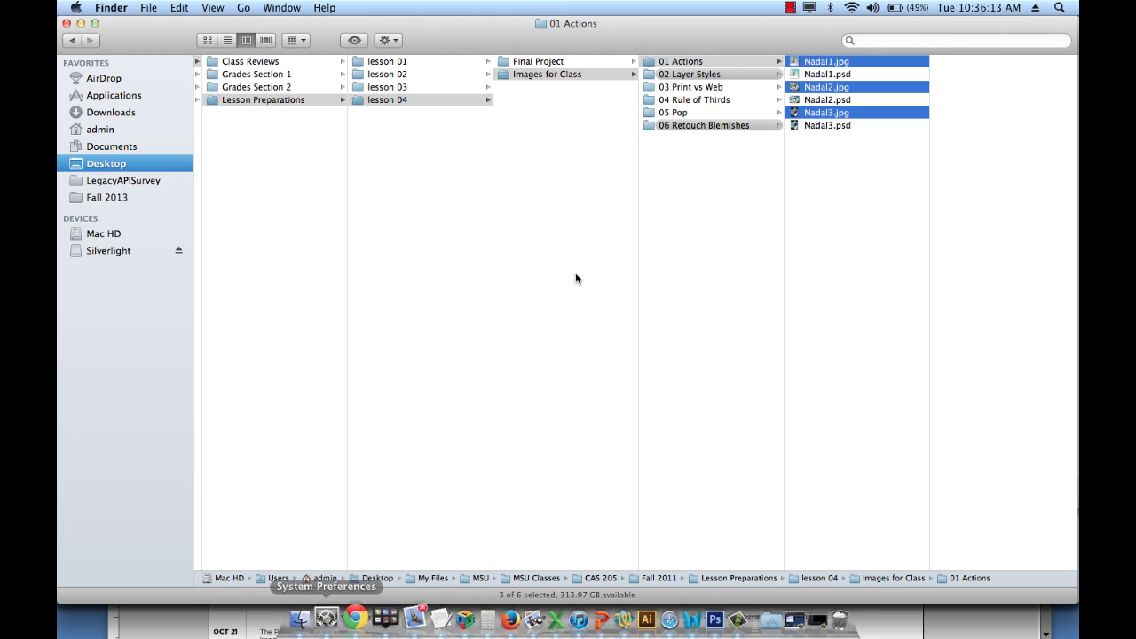
{"action": "left_click", "coordinate": [844, 209]}
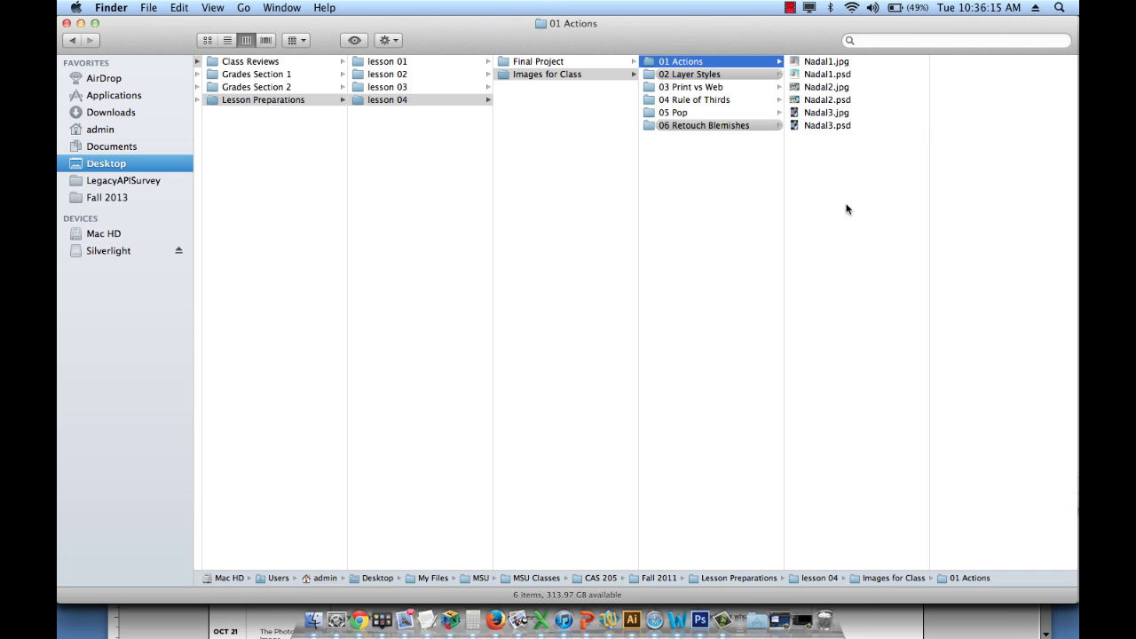
{"action": "left_click", "coordinate": [845, 76]}
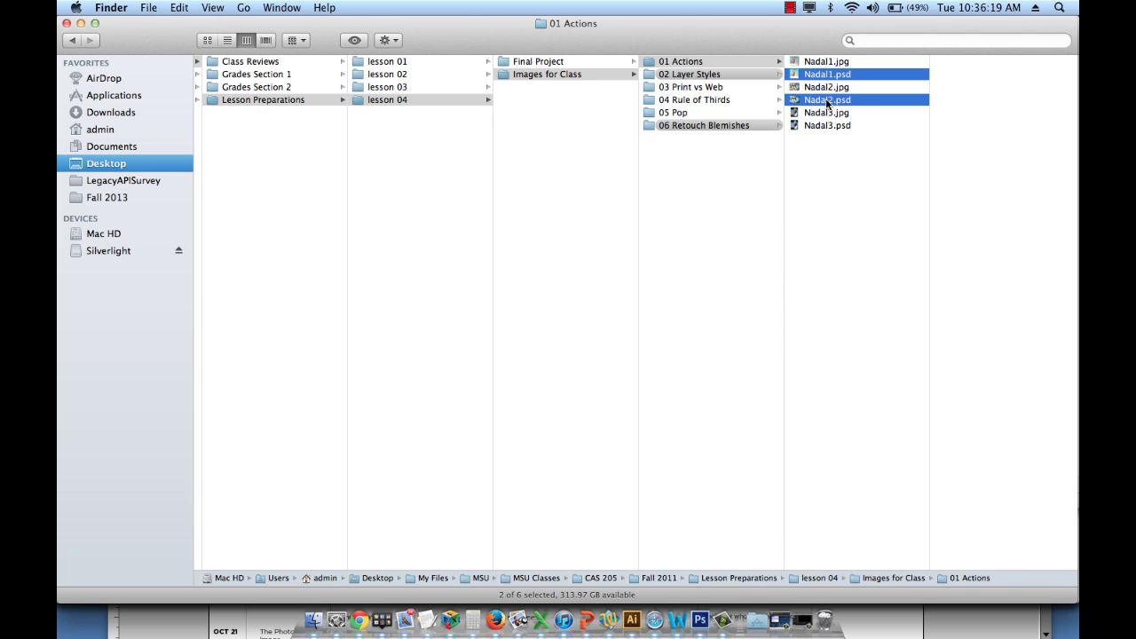
{"action": "left_click_drag", "start_coordinate": [810, 104], "coordinate": [707, 621]}
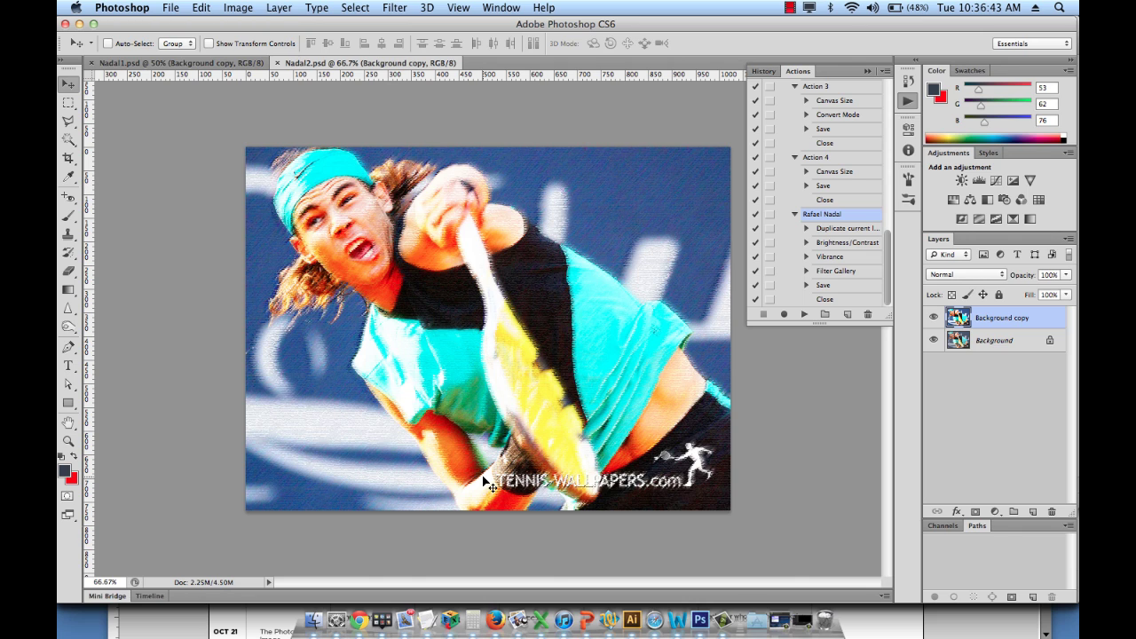
{"action": "left_click", "coordinate": [194, 63]}
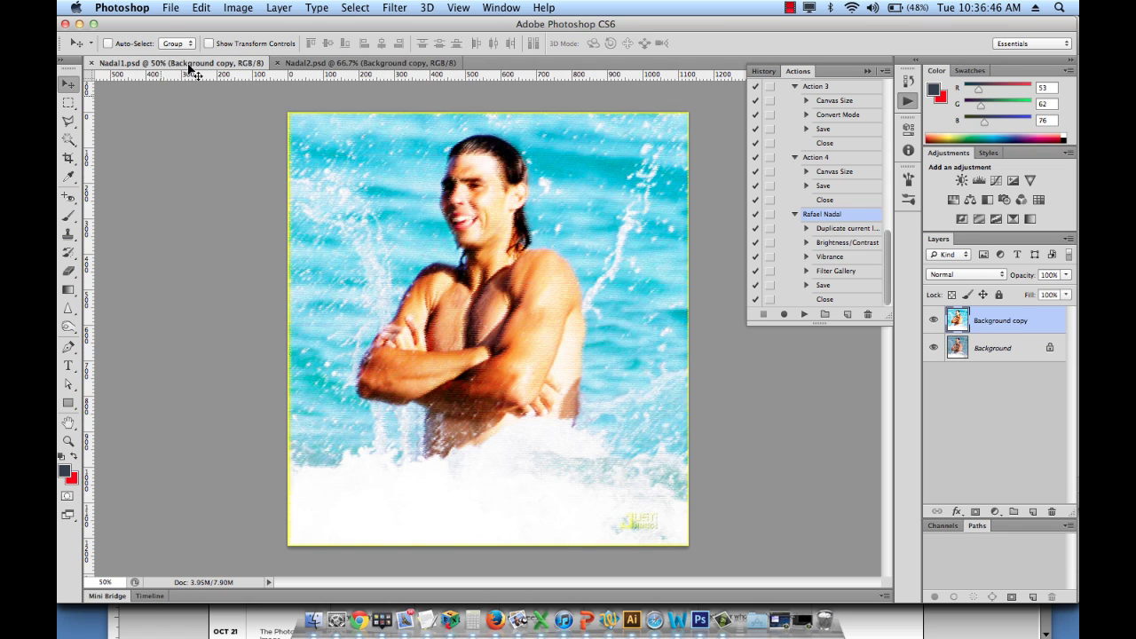